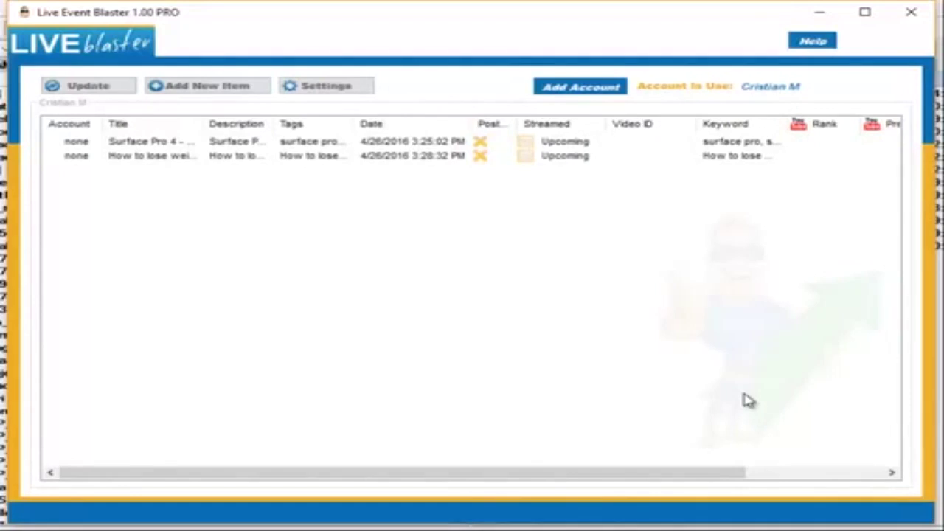
Bring up the YouTube Authorize dialog and launch its Google sign-in link in the browser
left_click(580, 87)
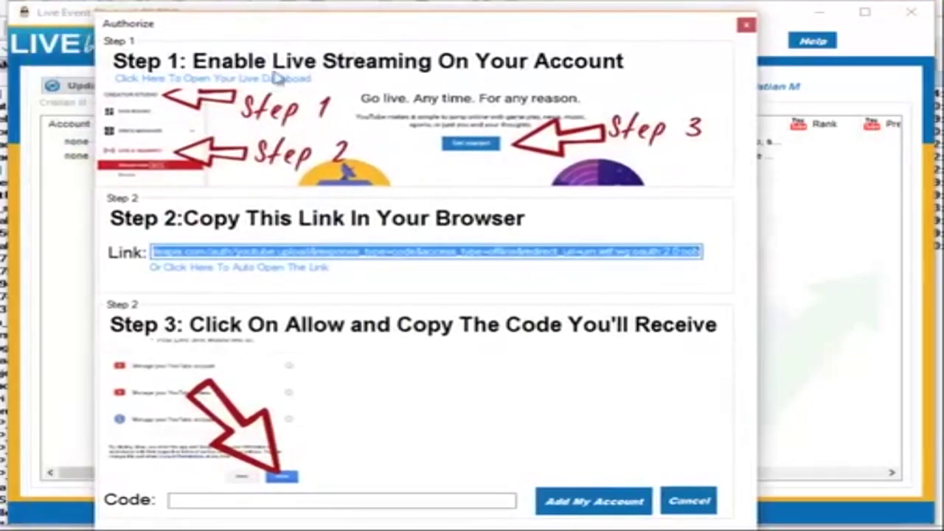
left_click(560, 280)
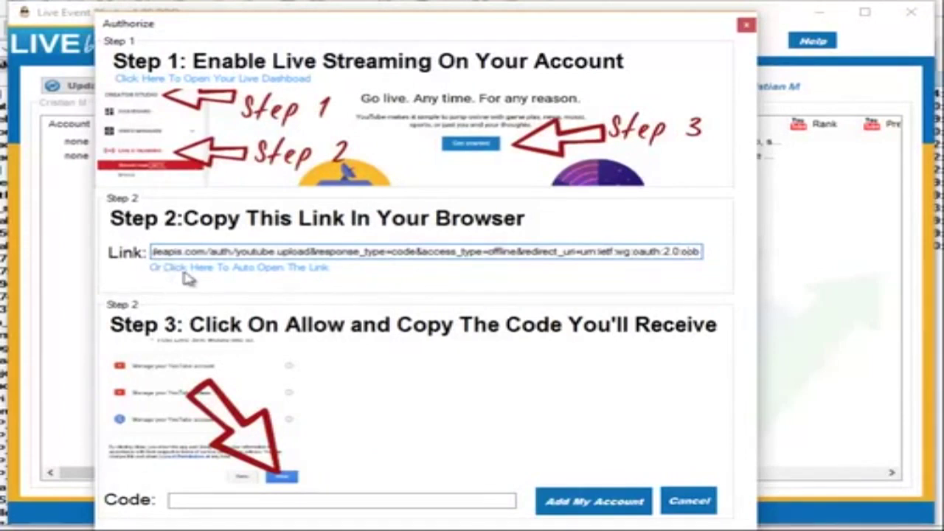
left_click(301, 277)
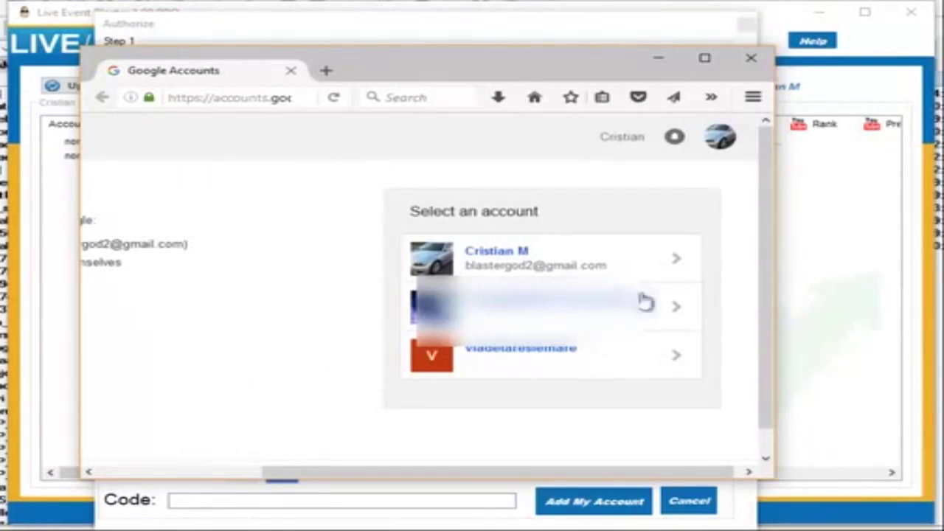
Choose the Google account and allow the app to manage the YouTube account
left_click(508, 270)
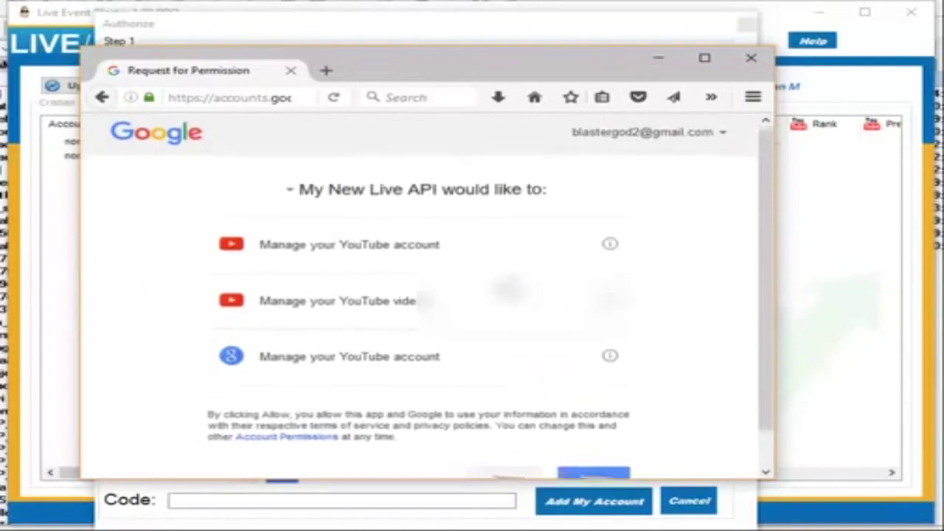
scroll(612, 385, "down", 1)
left_click(594, 449)
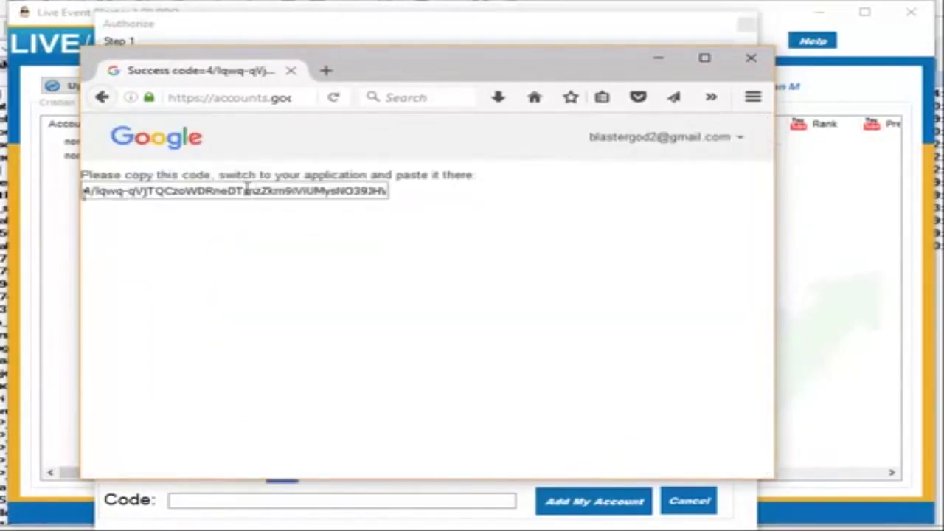
Copy the returned authorization code and go back to the app's Code field
triple_click(247, 189)
right_click(246, 186)
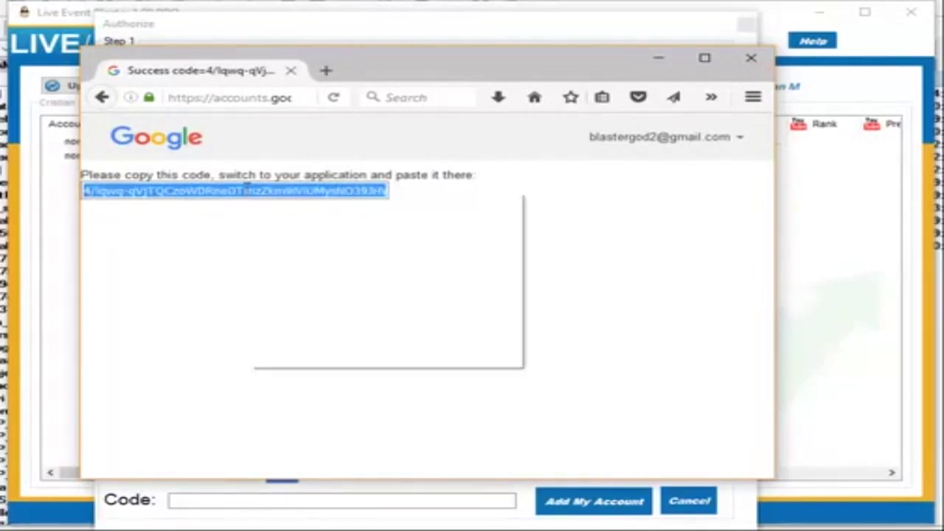
left_click(312, 243)
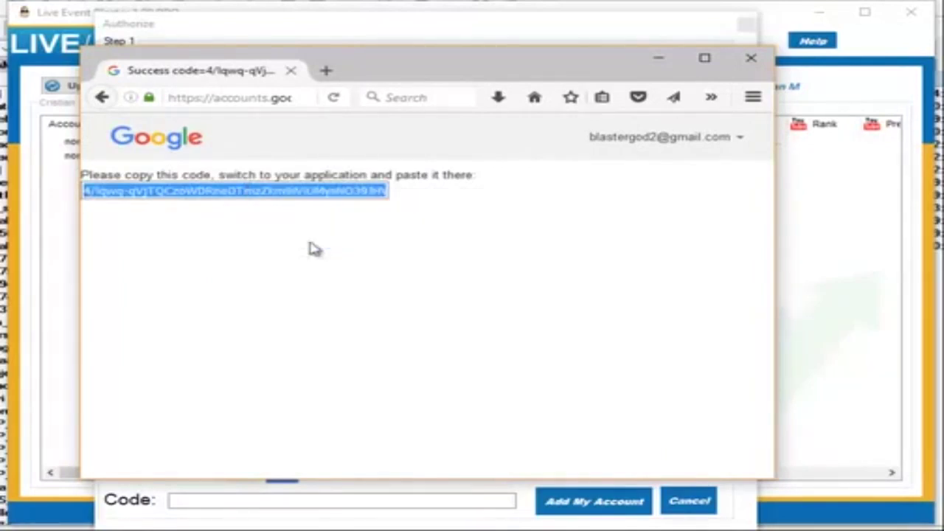
left_click(658, 59)
left_click(402, 502)
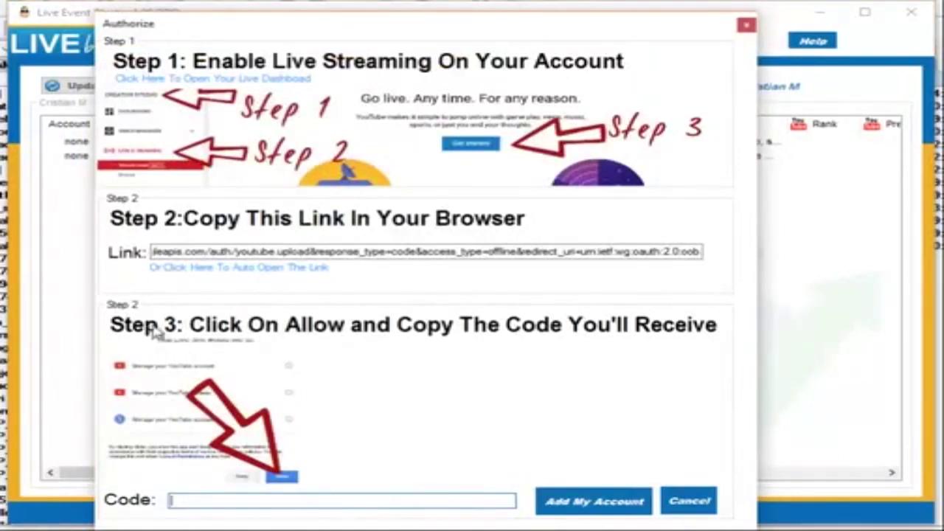
Paste the authorization code, add the YouTube account, and acknowledge the success message
right_click(310, 507)
left_click(389, 352)
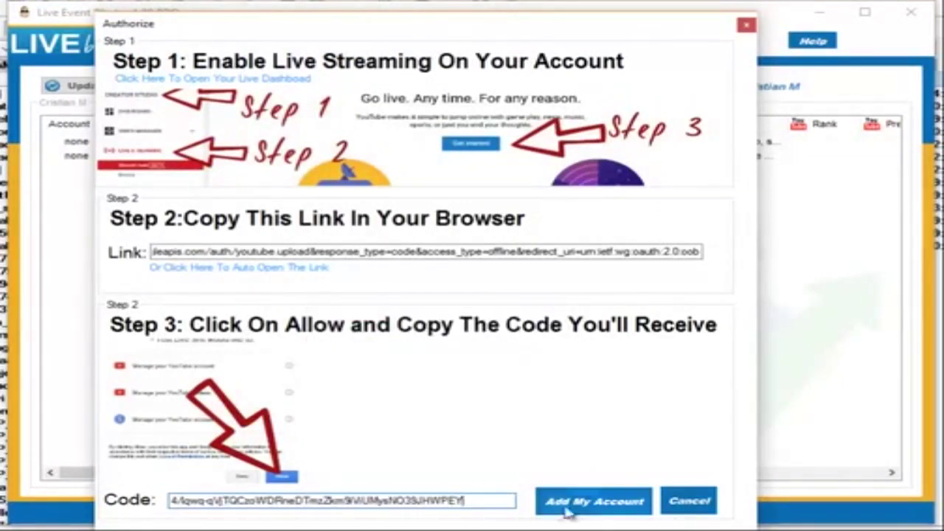
left_click(595, 504)
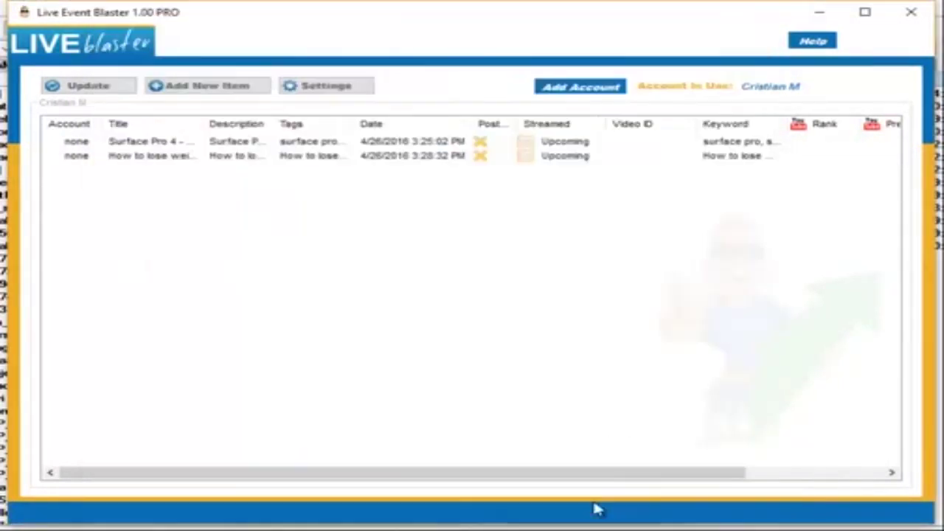
left_click(564, 333)
Select and then deselect the events in the list
left_click(131, 141)
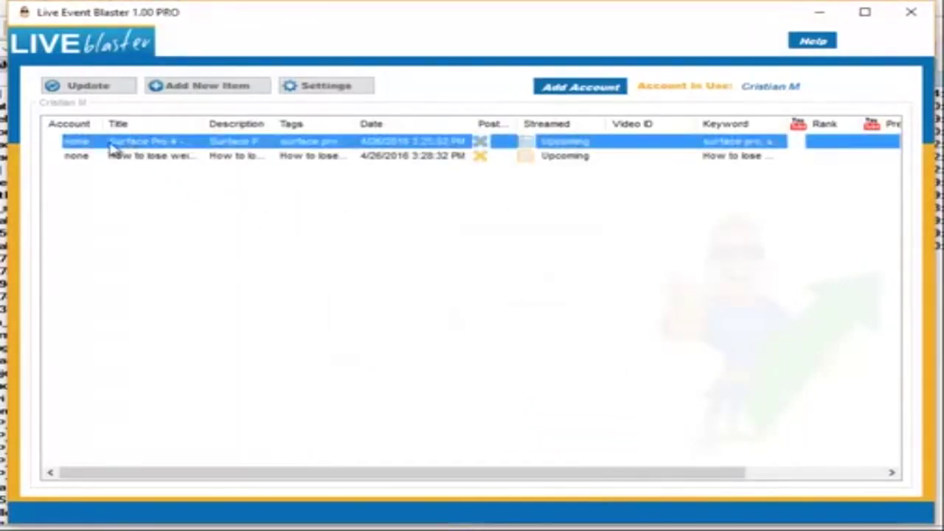
left_click(406, 246)
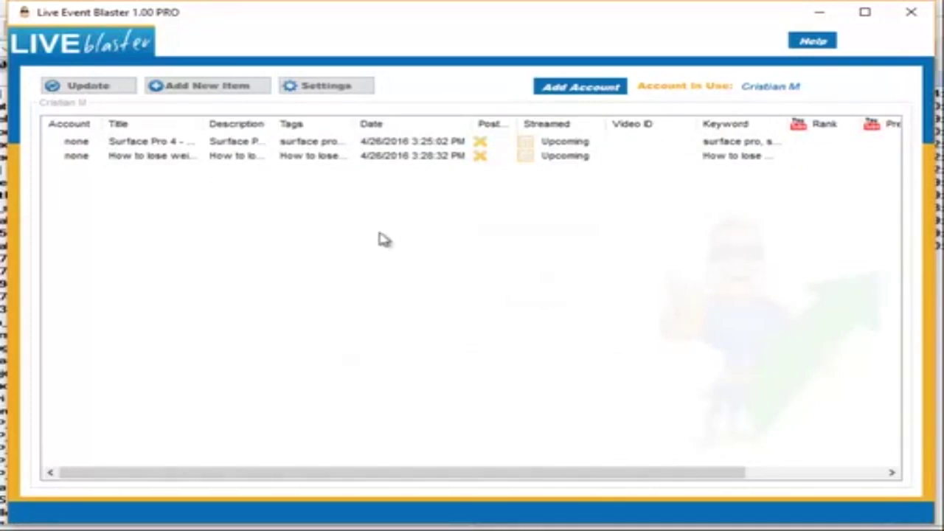
left_click_drag(575, 236, 179, 130)
left_click(248, 227)
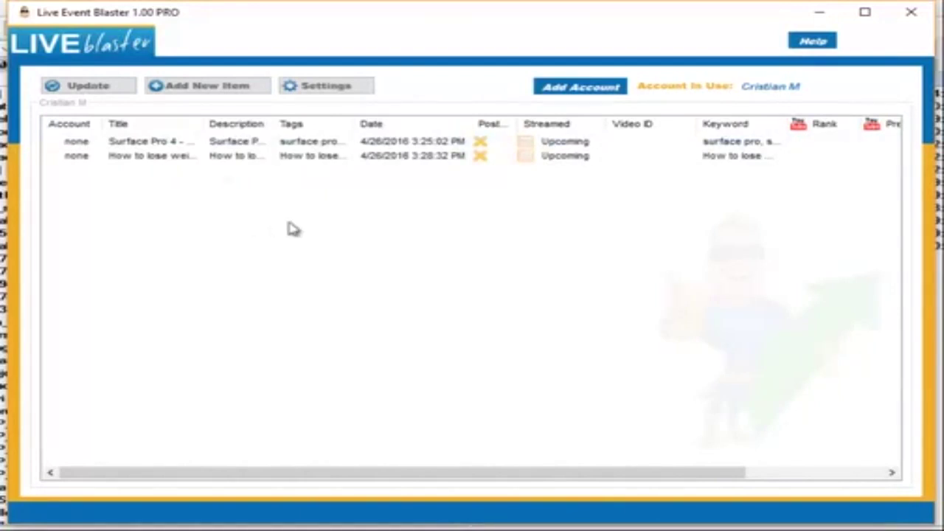
Create a new event 'Surface Pro 4 - Live Stream - Get Surface Pro 4 Now' with a two-line promo description and tags
left_click(168, 89)
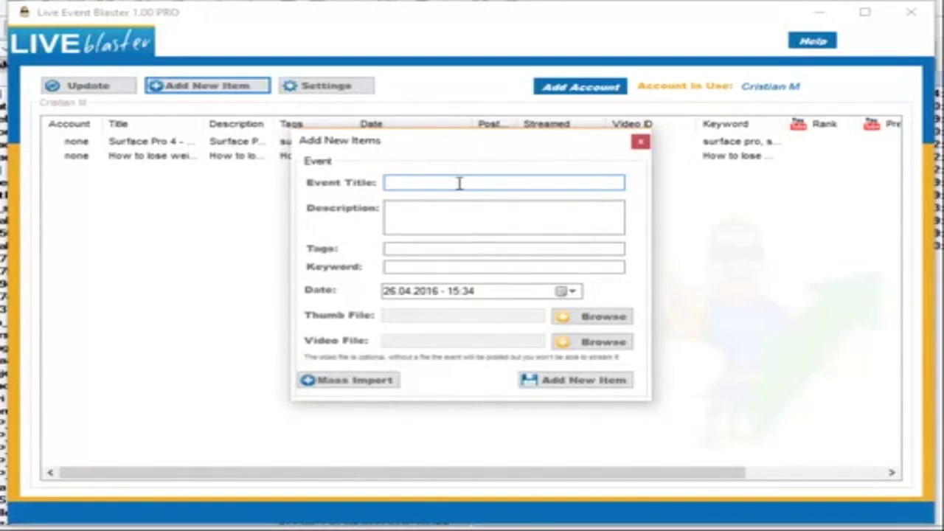
type("Surface Pro 4 - Live ")
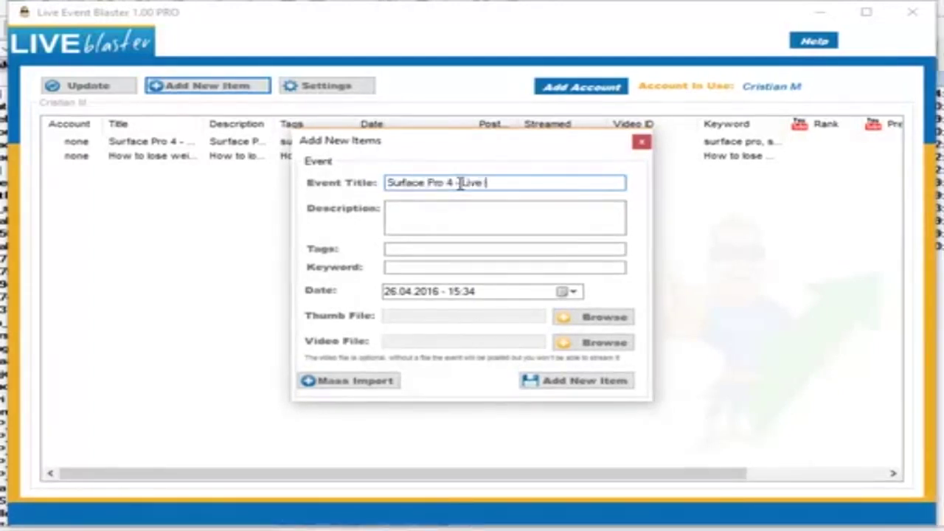
type("Stream - Get Surface Pro 4 Now")
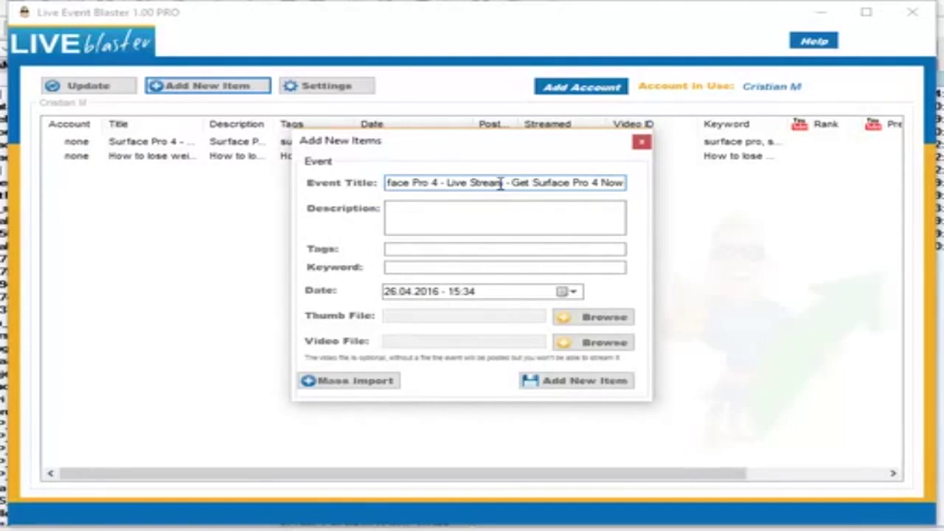
left_click(445, 223)
type("Surface Pro ")
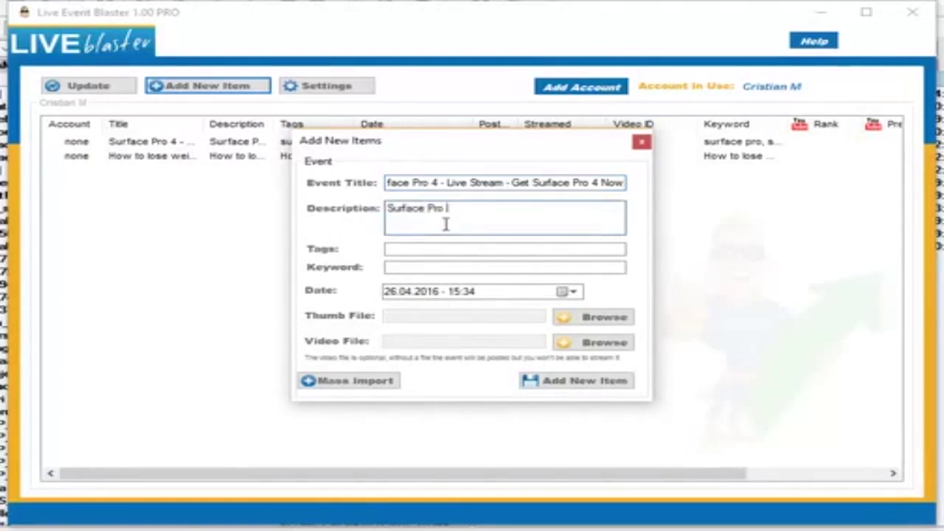
type("4 is the tablet that will replace your laptop. Get S")
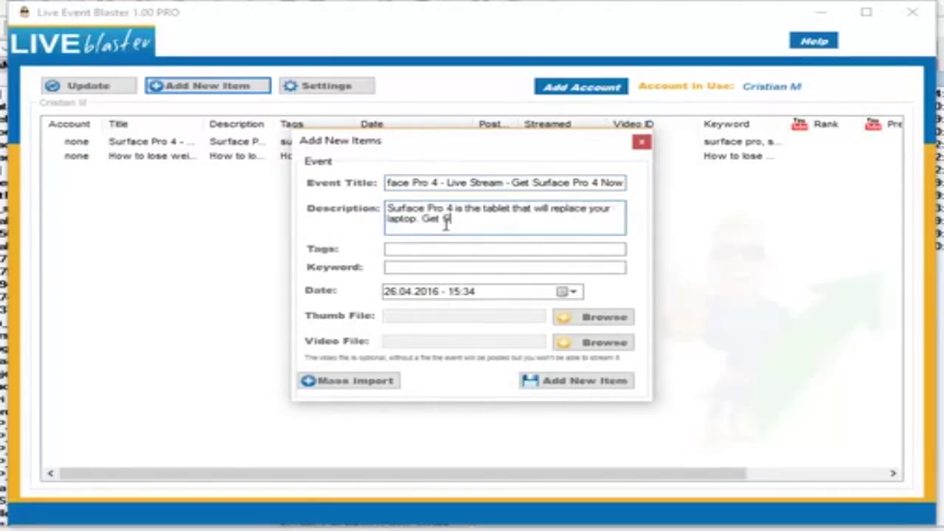
type("urface Pro 4 now for a huge discount at http://mysite.com")
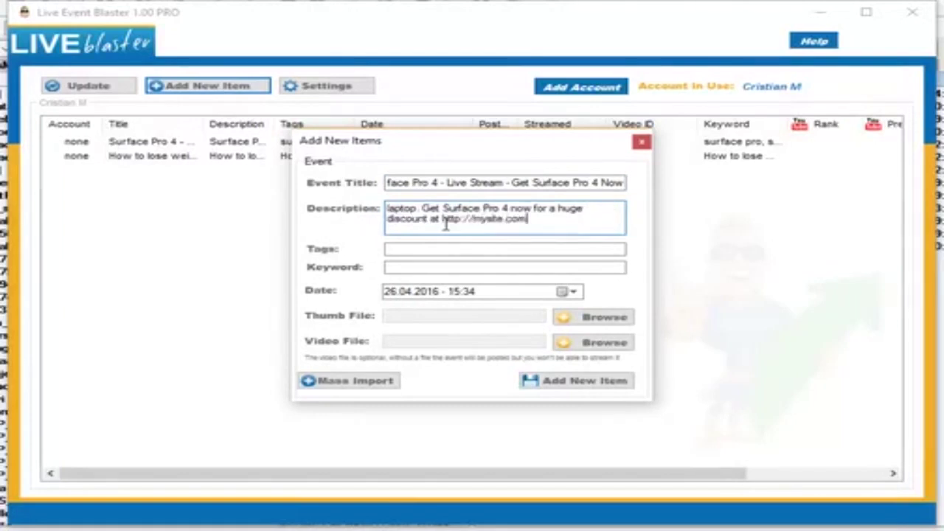
key("Return")
type("Surface pro 4 will surely change t")
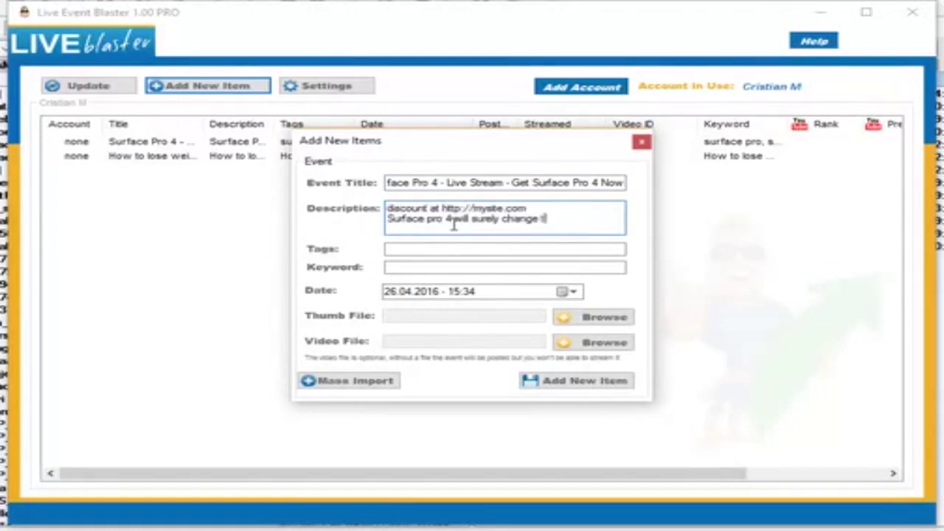
type("he way you do business!")
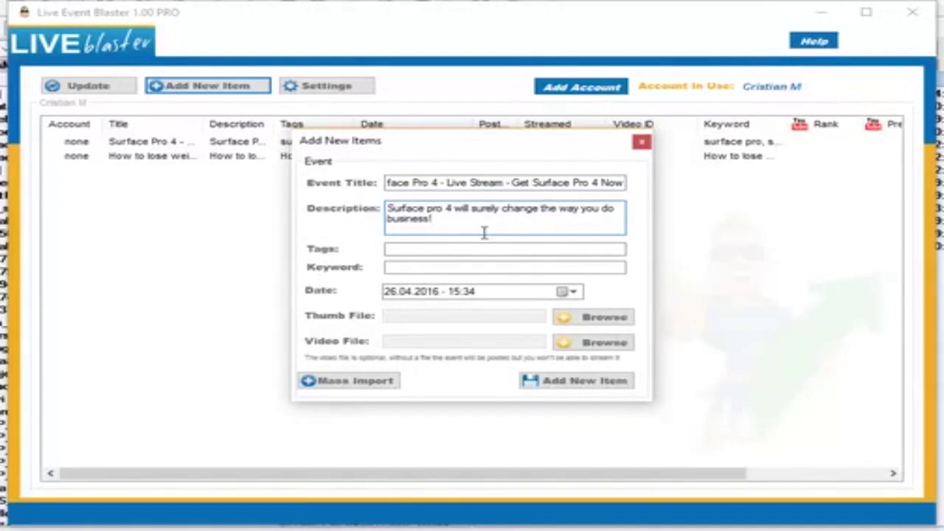
left_click(441, 249)
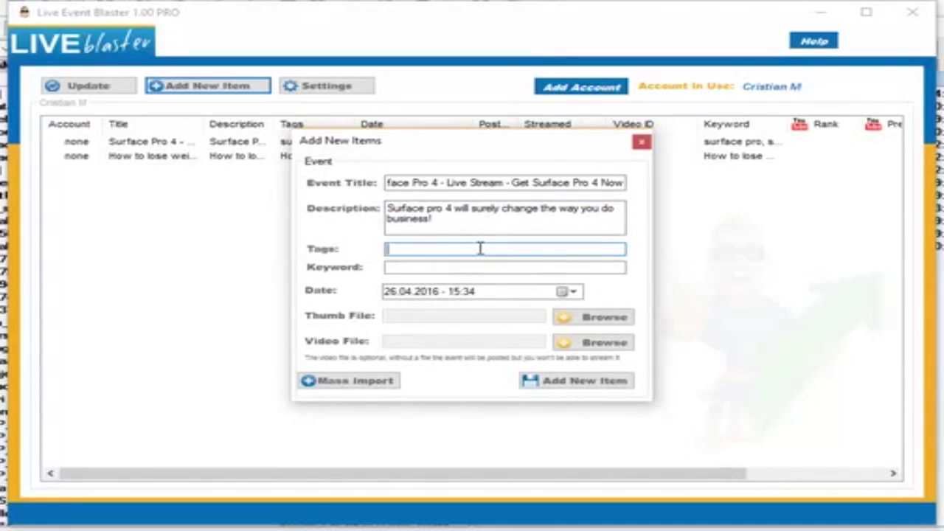
type("surface, surface pro")
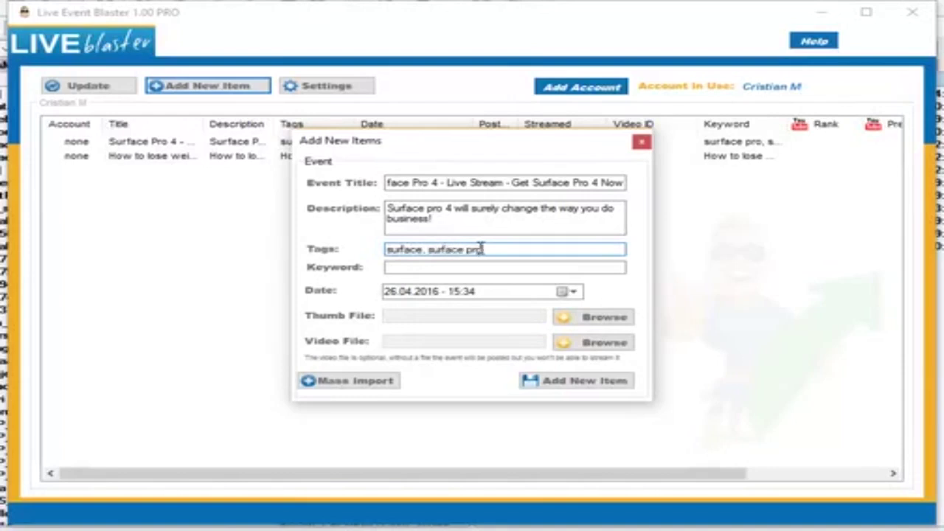
type(", surface pro 4, microsoft")
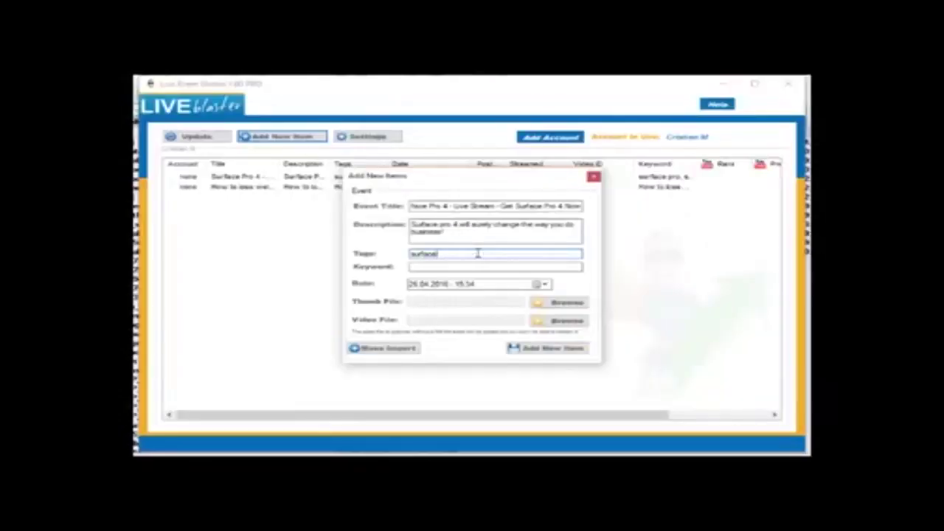
Set the event keyword to 'surface pro 4'
left_click(482, 266)
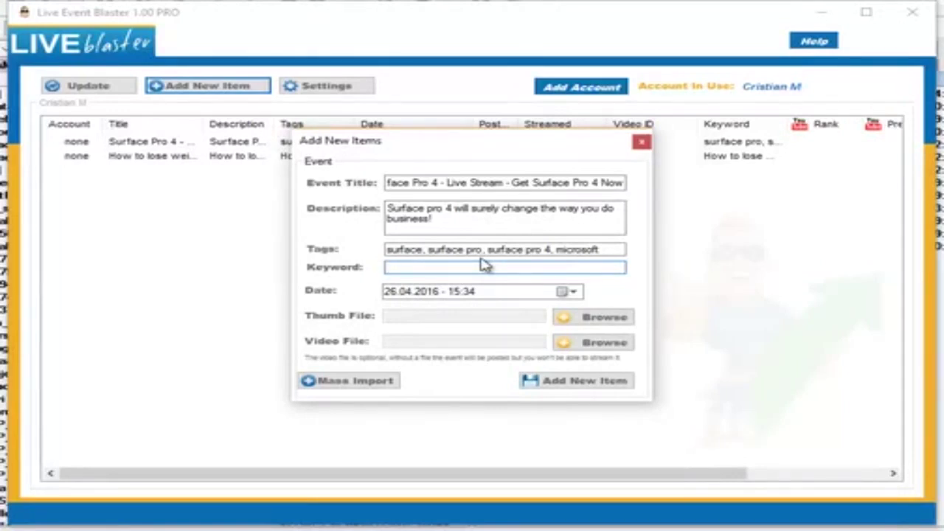
type("surface pro 4")
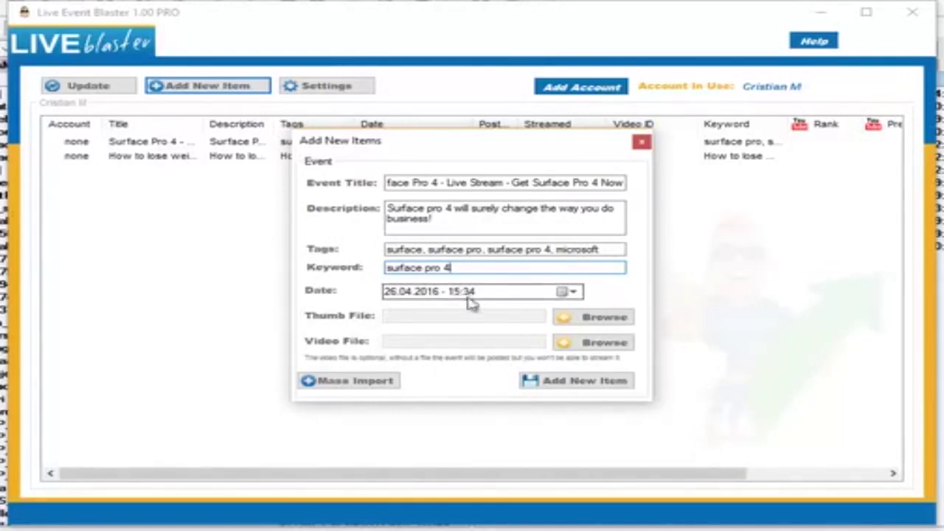
Change the event date's day to 28 and attach thumb_surface_pro.jpg as the thumbnail
left_click(390, 292)
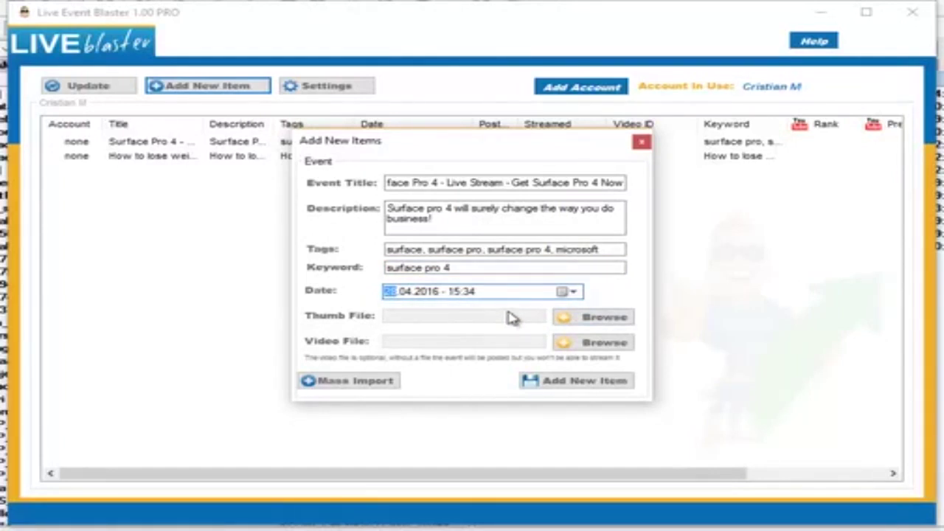
left_click(596, 317)
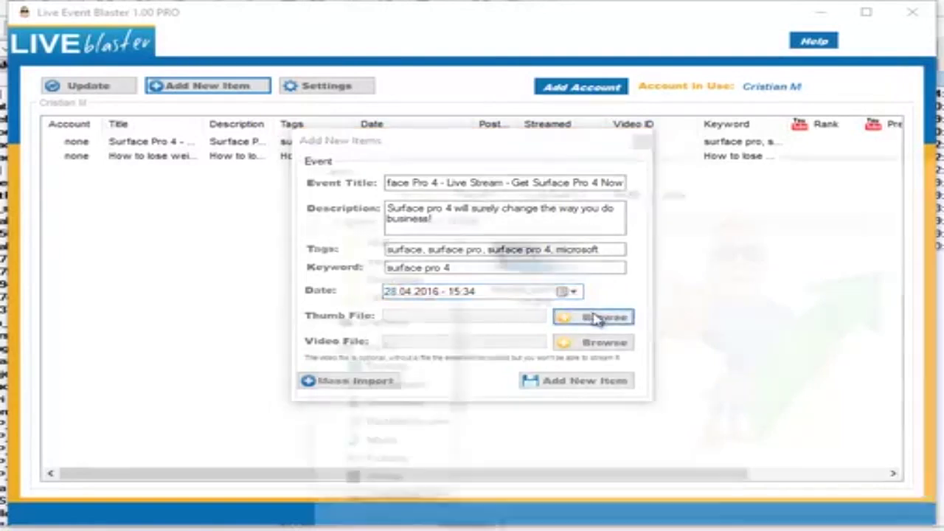
left_click(512, 267)
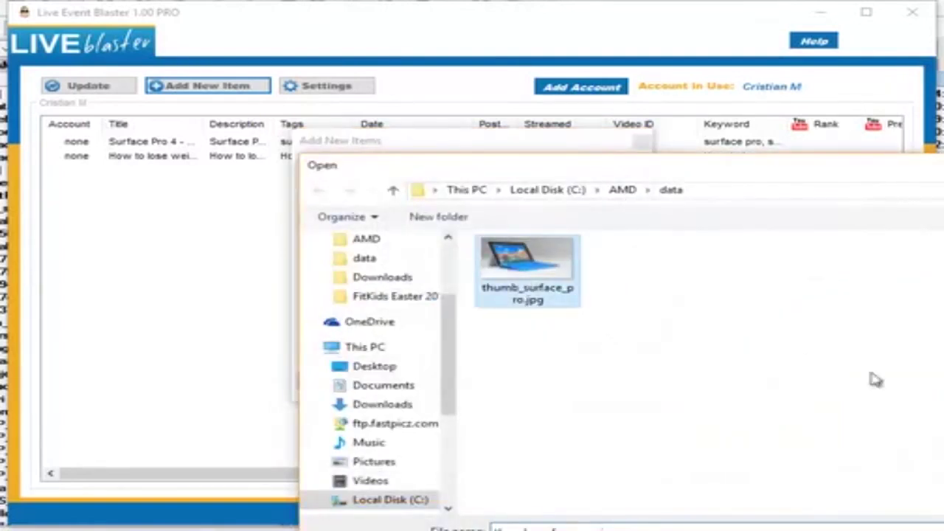
key("Return")
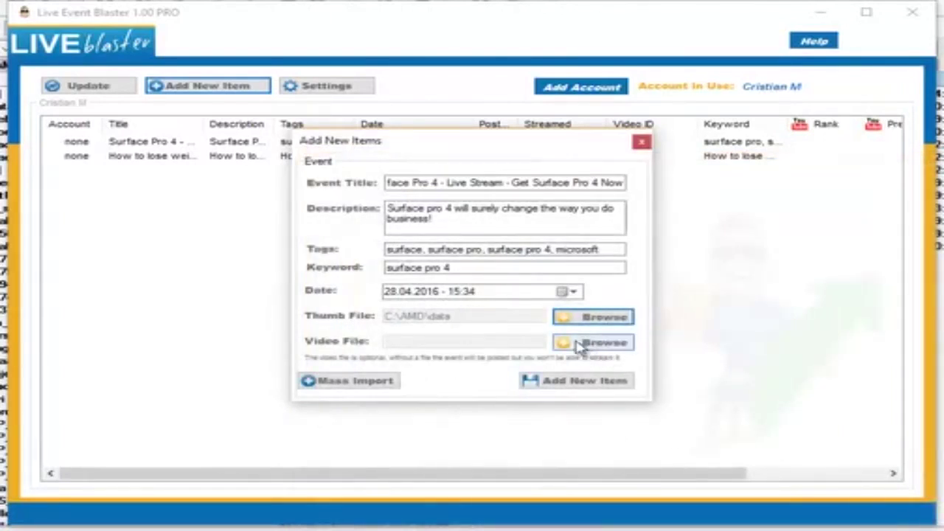
Attach 'Tested_ Microsoft Surface Pro 4 Review.mp4' from C:\AMD\data as the video file
left_click(616, 342)
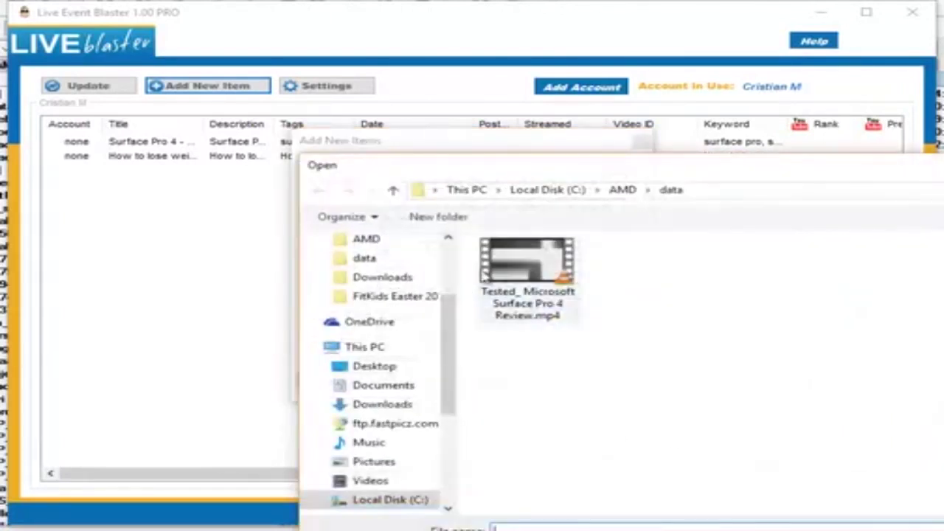
left_click_drag(537, 173, 375, 116)
left_click(413, 221)
left_click(923, 500)
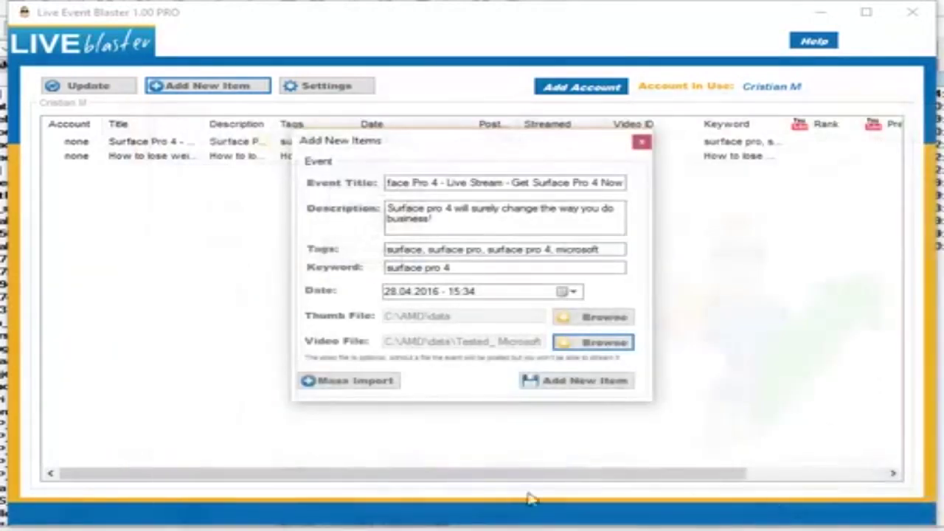
Save the Surface Pro 4 event as the third list item dated 4/28/2016, then bring up the Actions dialog
left_click(586, 388)
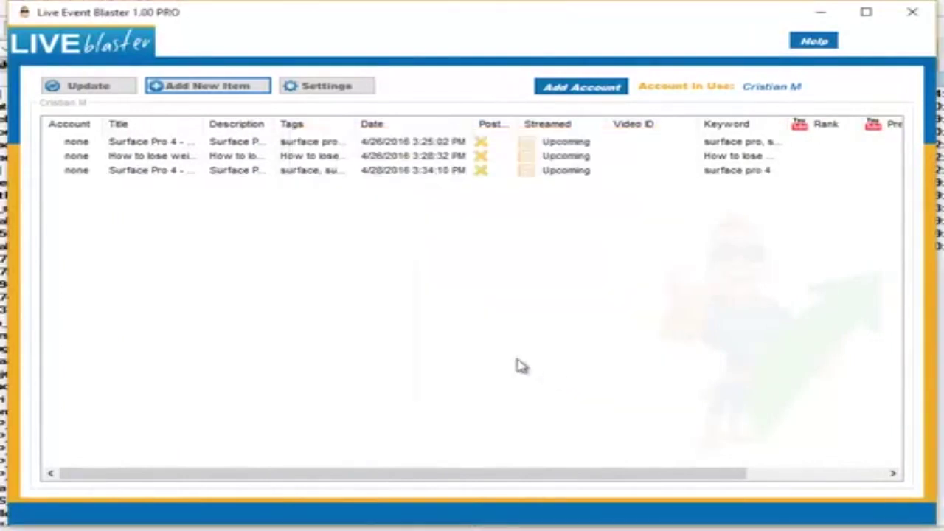
left_click_drag(375, 211, 147, 141)
left_click(289, 219)
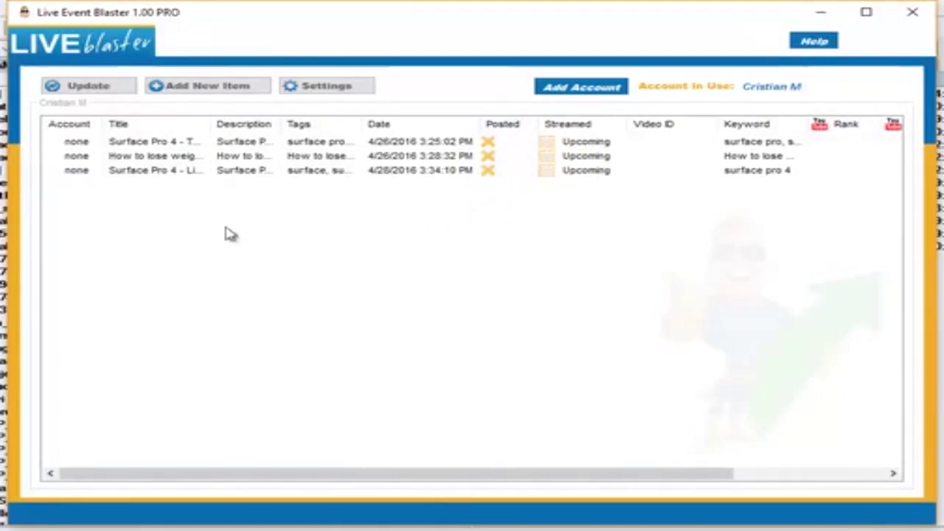
left_click(90, 87)
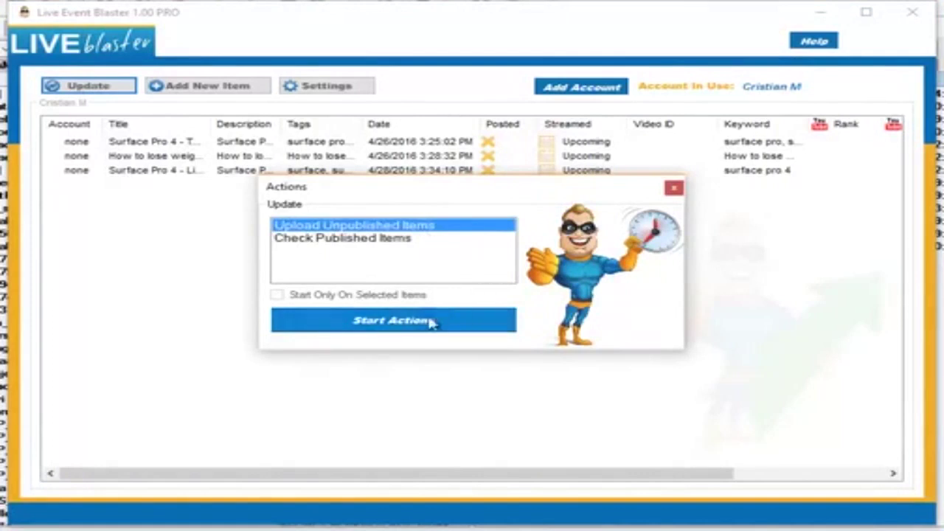
Run the Upload Unpublished Items action to post the event
left_click(393, 322)
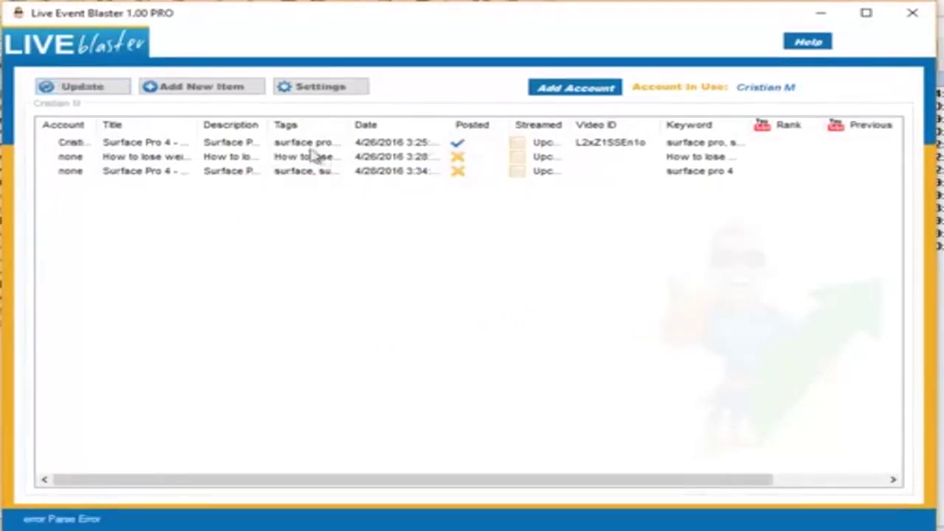
left_click(282, 147)
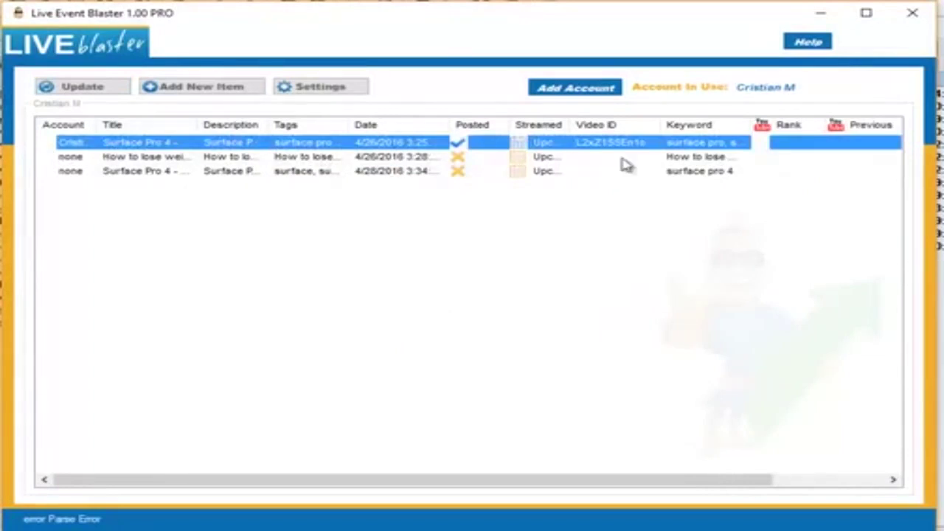
left_click(565, 218)
left_click_drag(719, 319, 309, 126)
left_click(394, 250)
left_click_drag(726, 323, 225, 116)
Refresh the list and select the posted Surface Pro 4 event, widening the Date column
left_click(81, 87)
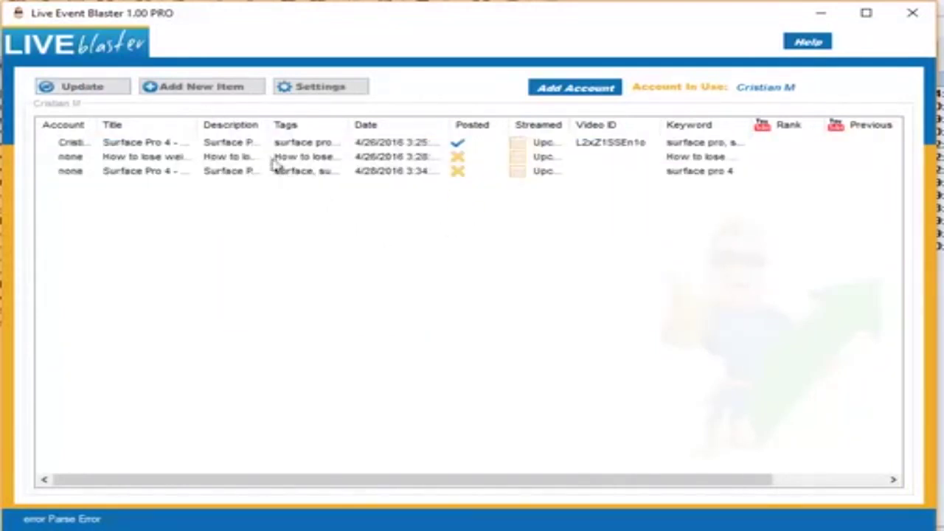
left_click(244, 143)
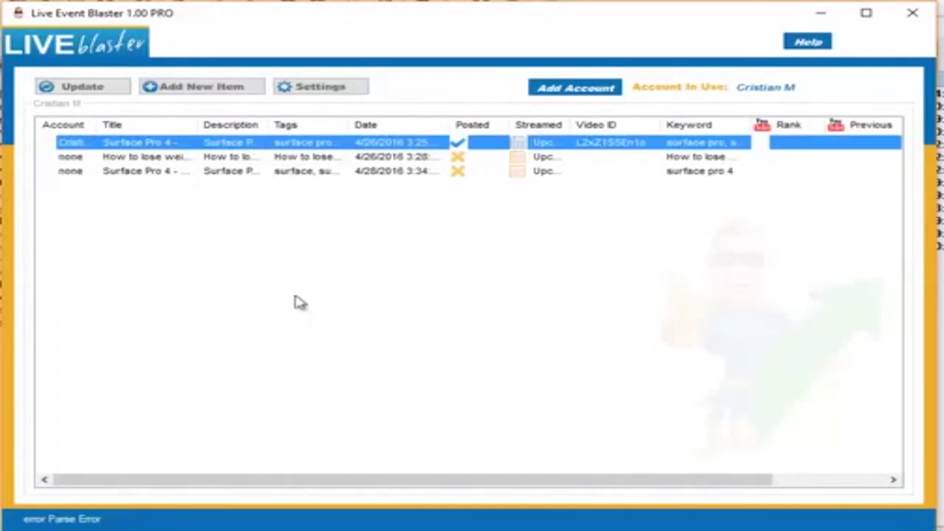
left_click_drag(460, 125, 473, 127)
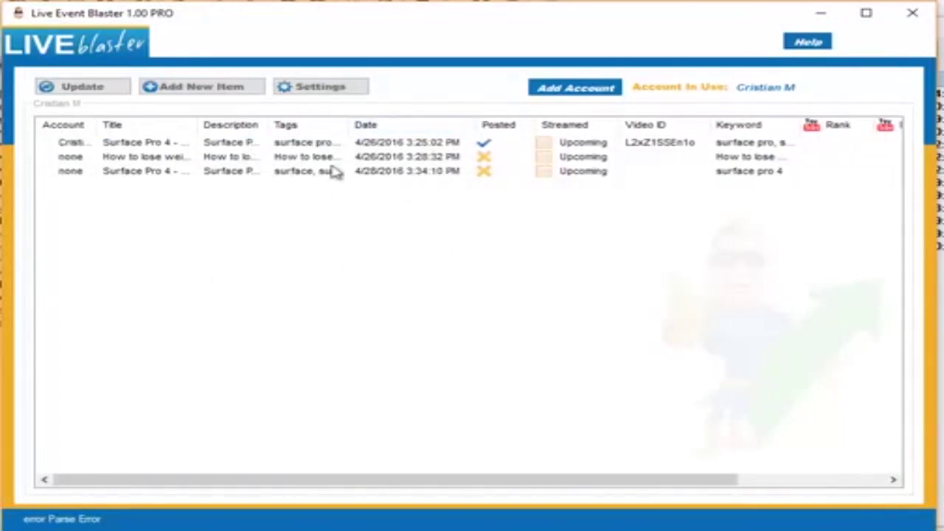
left_click(417, 146)
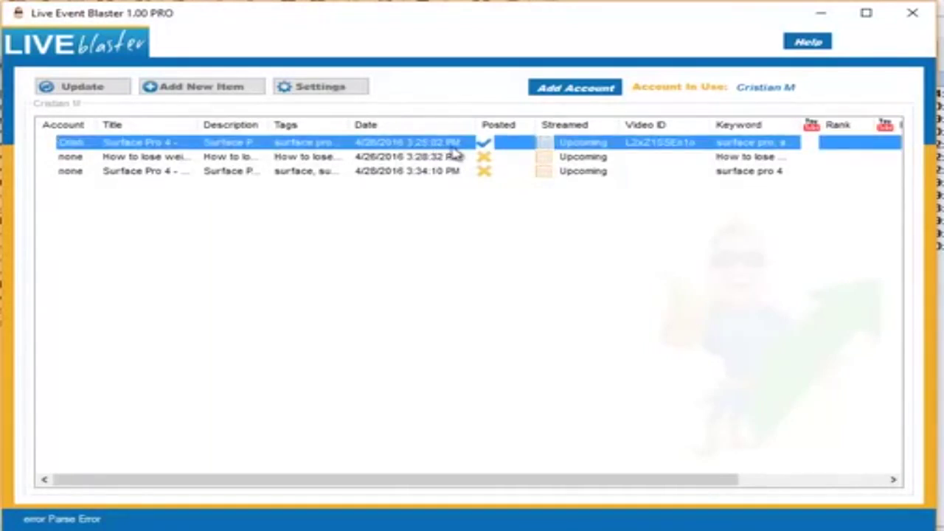
left_click(422, 228)
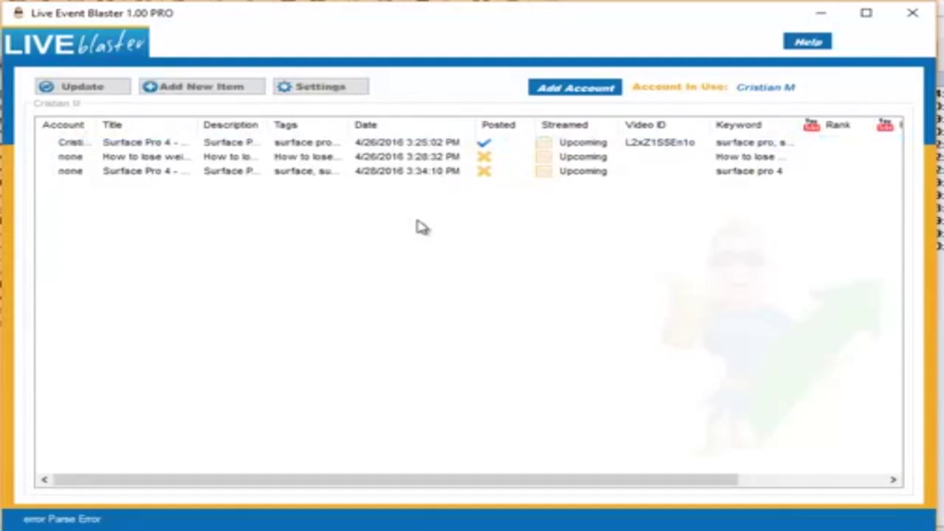
left_click(329, 146)
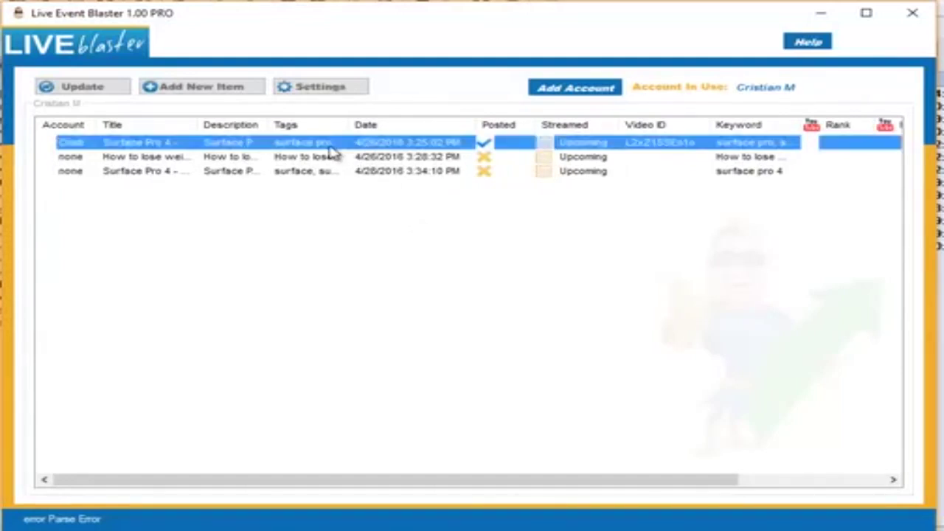
Start live streaming the posted Surface Pro 4 event and confirm with Yes
right_click(331, 151)
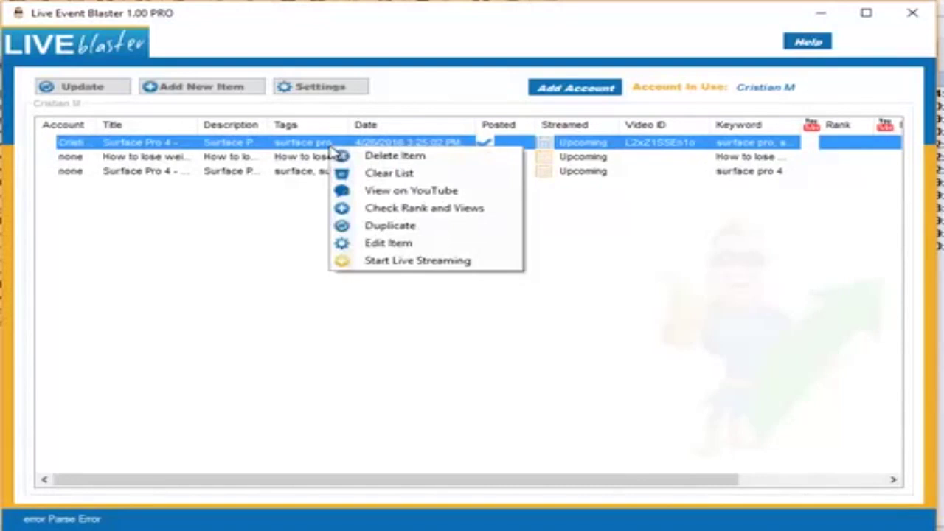
left_click(378, 261)
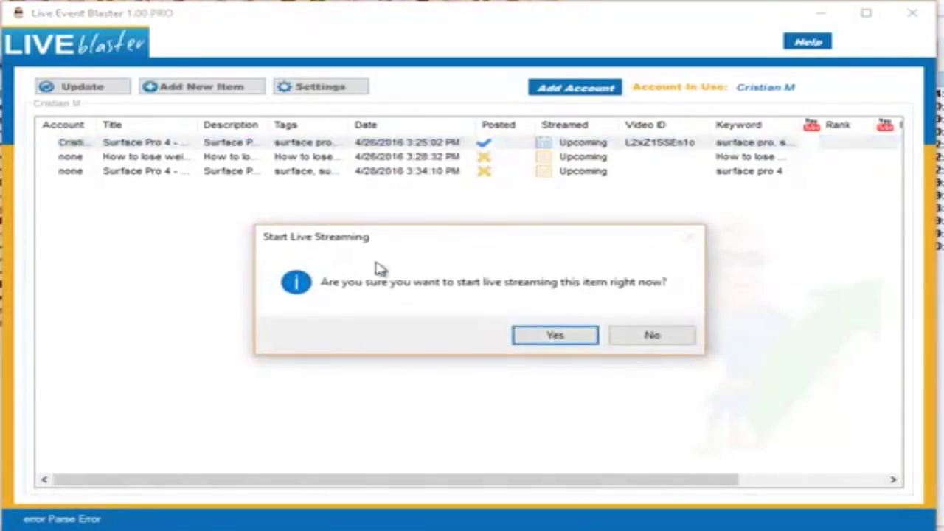
left_click(566, 342)
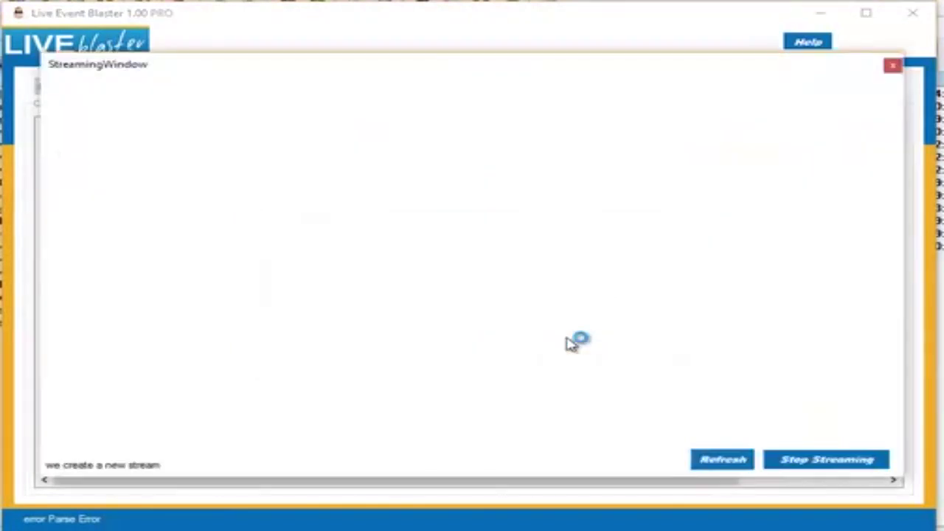